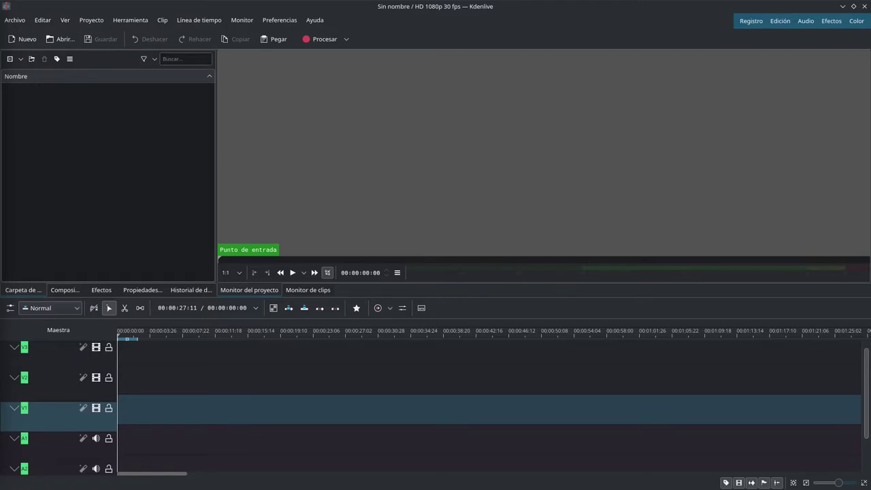
# Import all images from the animales folder into the project bin and switch to the matching 1920x1272, 30 fps profile.
pyautogui.moveTo(95, 171); pyautogui.dragTo(406, 92)
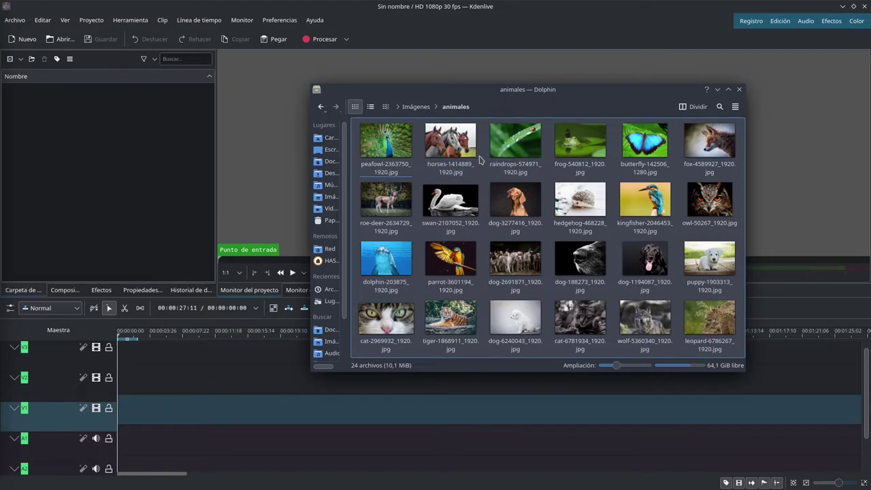
pyautogui.hotkey('ctrl', 'a')
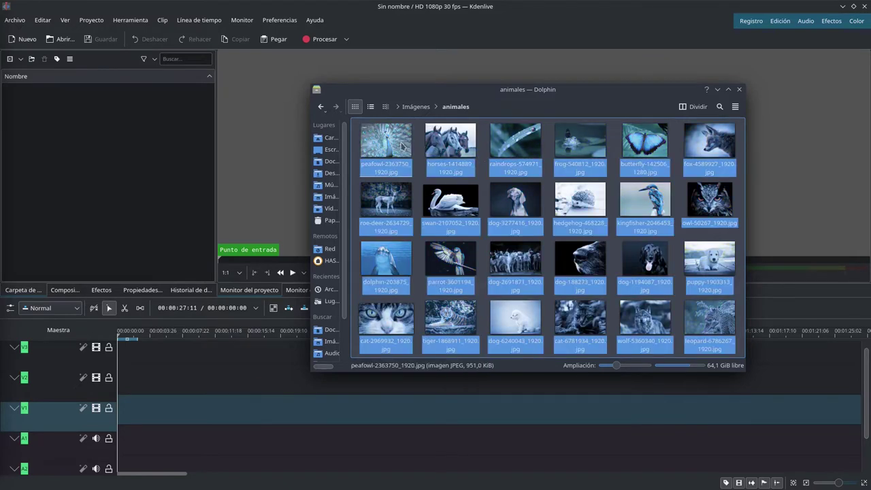
pyautogui.moveTo(386, 142); pyautogui.dragTo(90, 179)
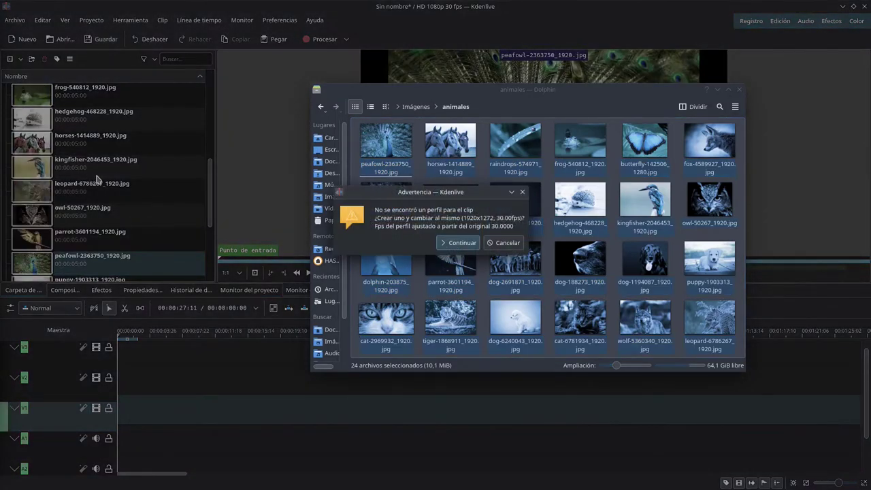
pyautogui.click(463, 244)
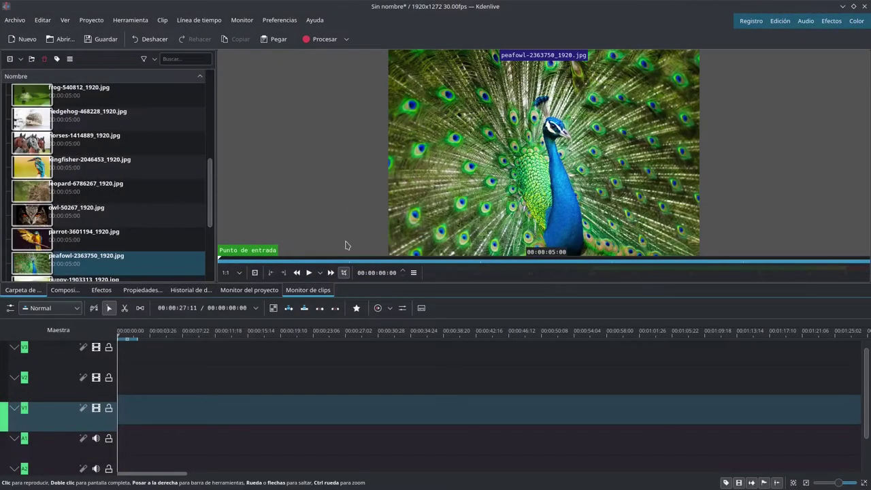
# Place butterfly-142506_1280.jpg on V3 and cat-2969932_1920.jpg on V2 with overlapping ends, and add a wipe composition between them.
pyautogui.scroll(5, 41, 119)
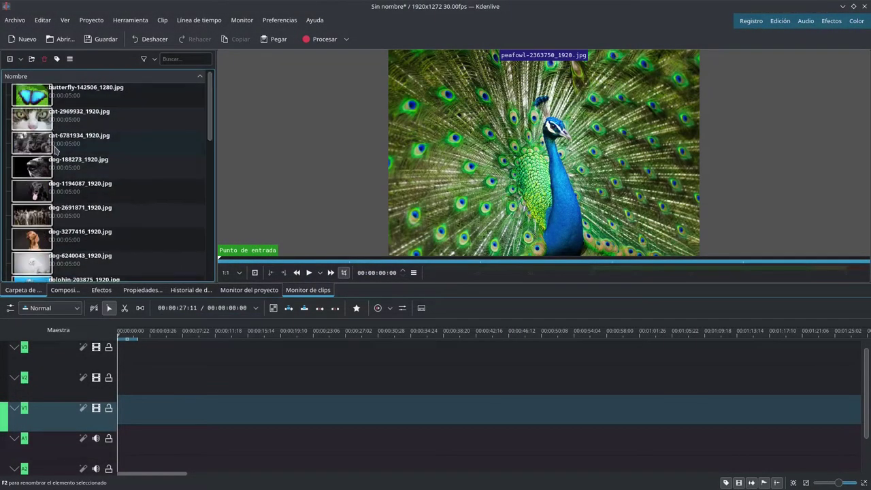
pyautogui.moveTo(34, 99); pyautogui.dragTo(213, 356)
pyautogui.moveTo(75, 119); pyautogui.dragTo(252, 373)
pyautogui.click(252, 373)
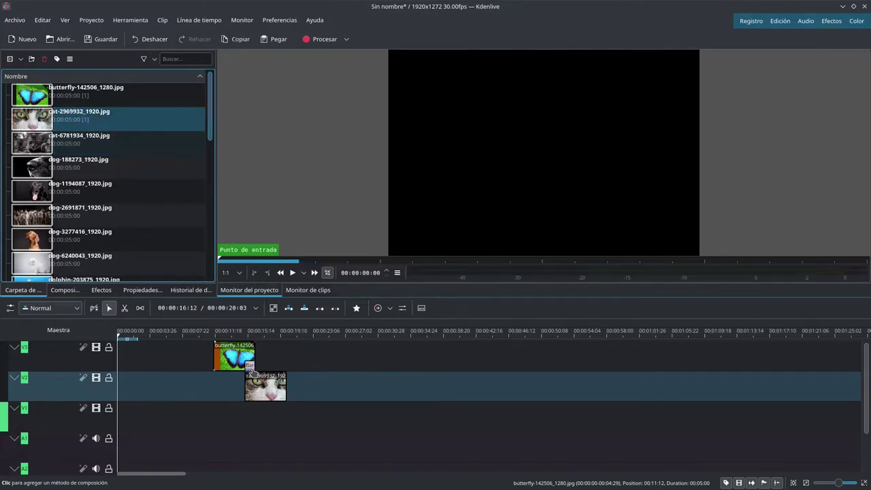
# Play the timeline from the start of the butterfly clip to check the wipe into the cat image.
pyautogui.click(214, 333)
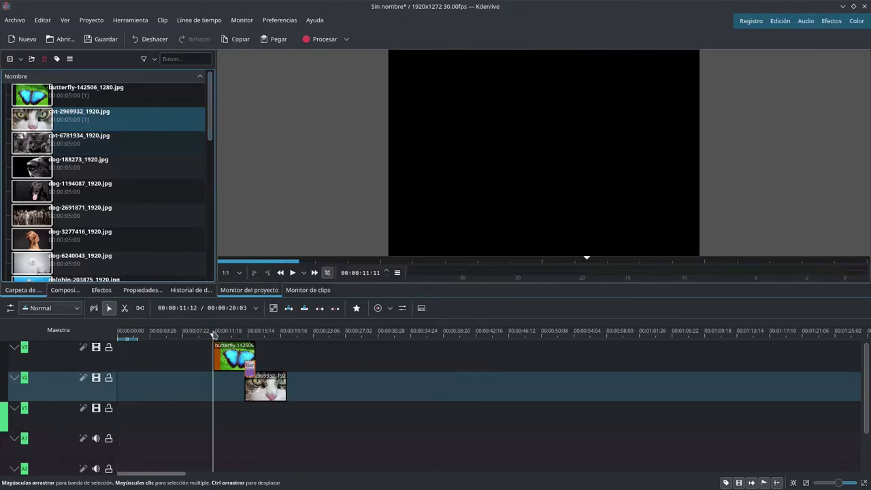
pyautogui.press('space')
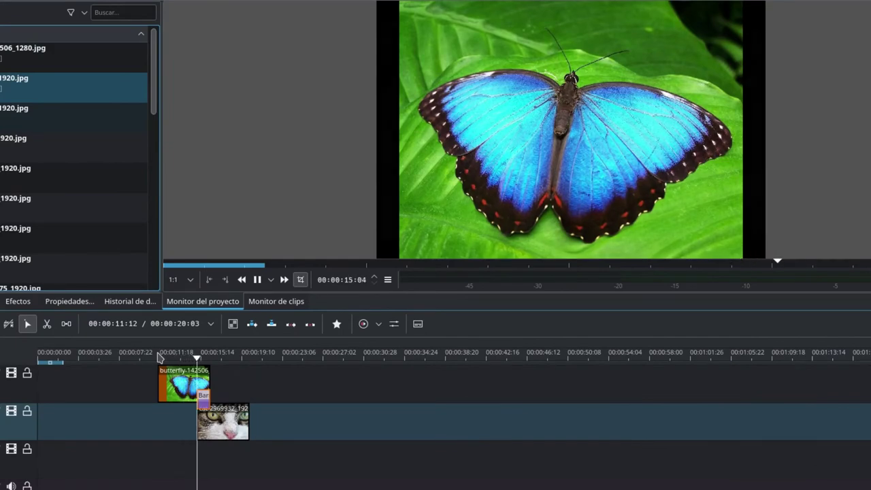
pyautogui.press('space')
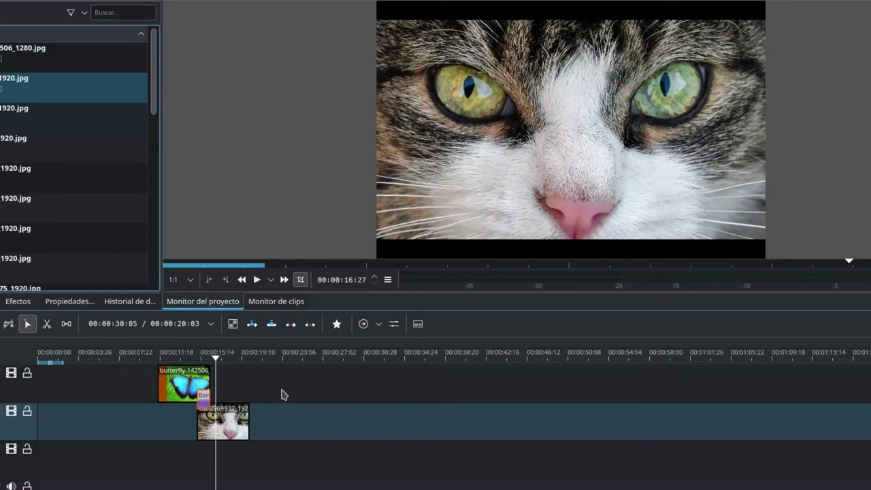
# Place cat-6781934_1920.jpg on V3 overlapping the end of the first cat clip, and add a wipe composition between them.
pyautogui.moveTo(41, 112); pyautogui.dragTo(227, 374)
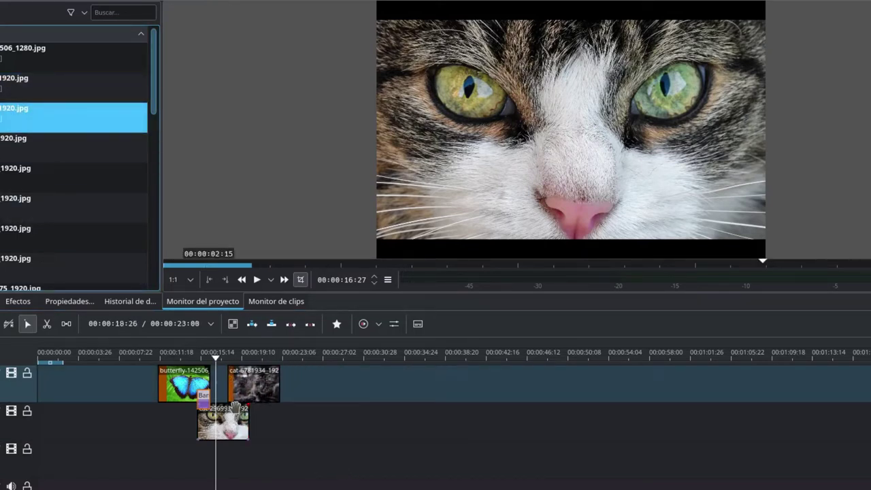
pyautogui.click(231, 401)
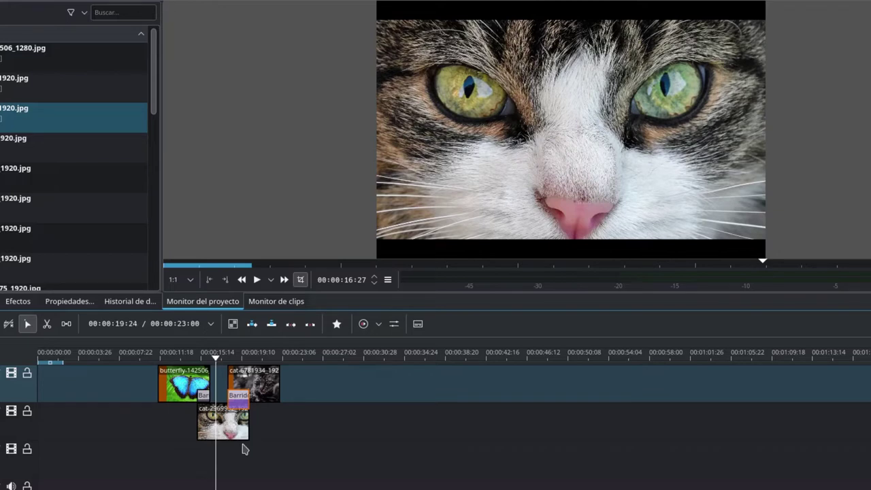
pyautogui.scroll(-10, 86, 179)
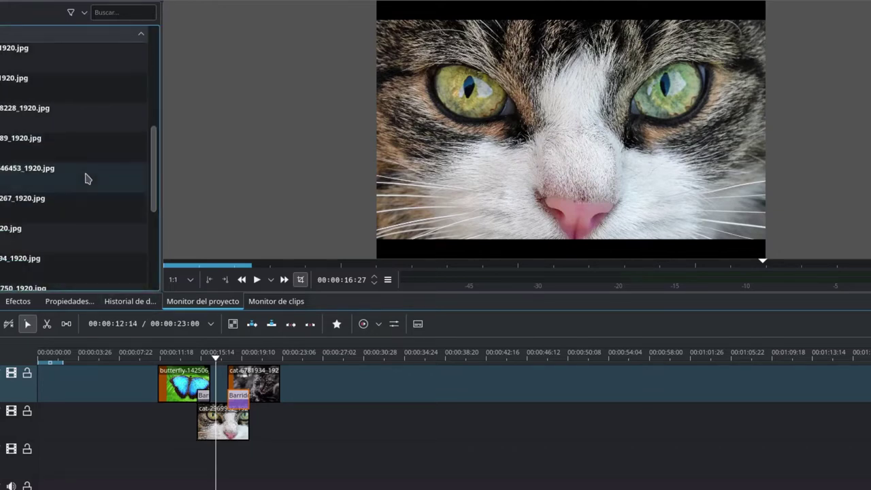
pyautogui.scroll(10, 87, 179)
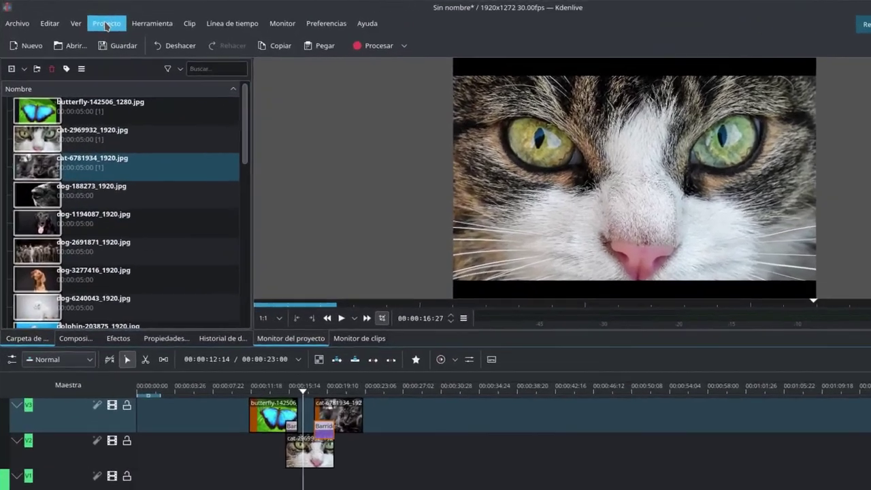
# Start a new image sequence clip selected by MIME type with JPG images, and enable its dissolve.
pyautogui.click(86, 15)
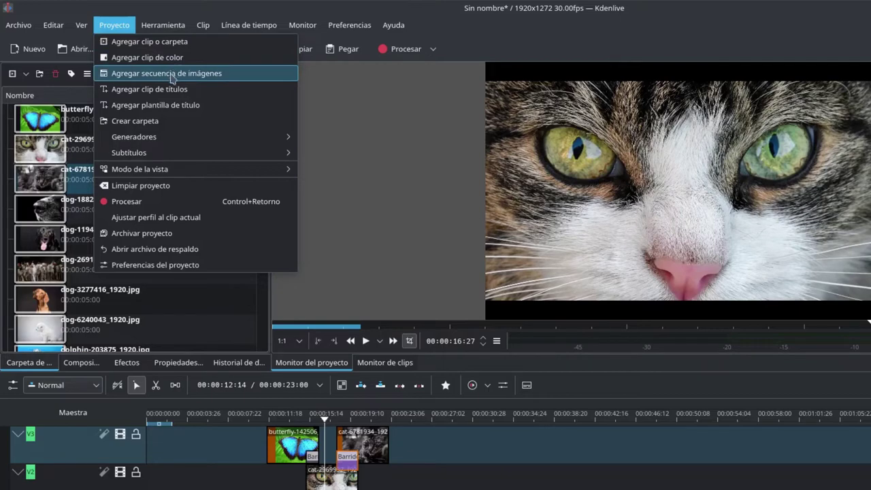
pyautogui.click(265, 321)
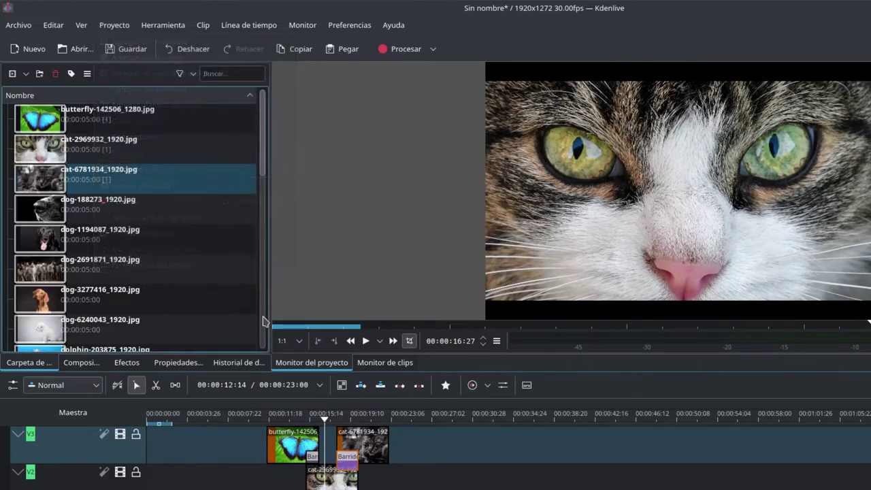
pyautogui.scroll(-10, 200, 290)
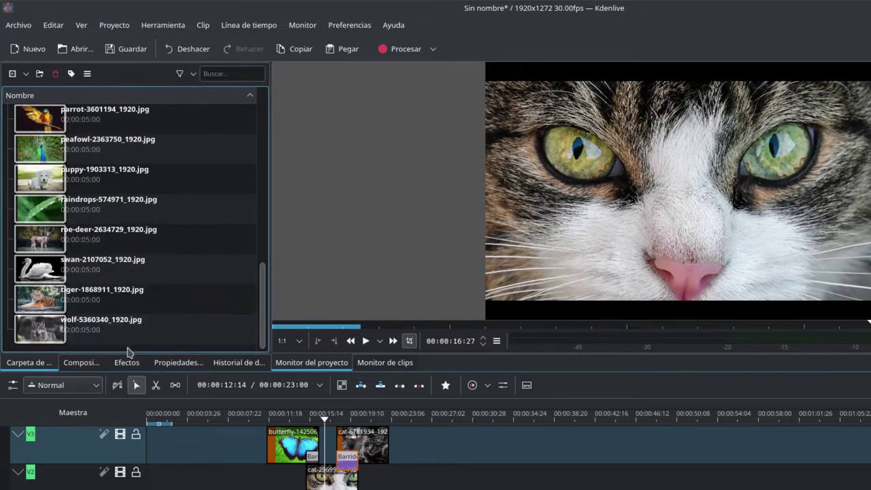
pyautogui.rightClick(128, 351)
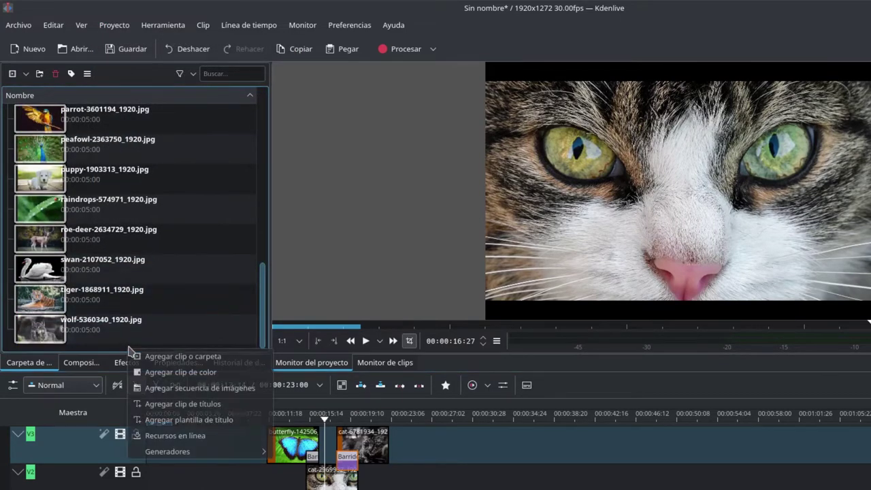
pyautogui.click(206, 390)
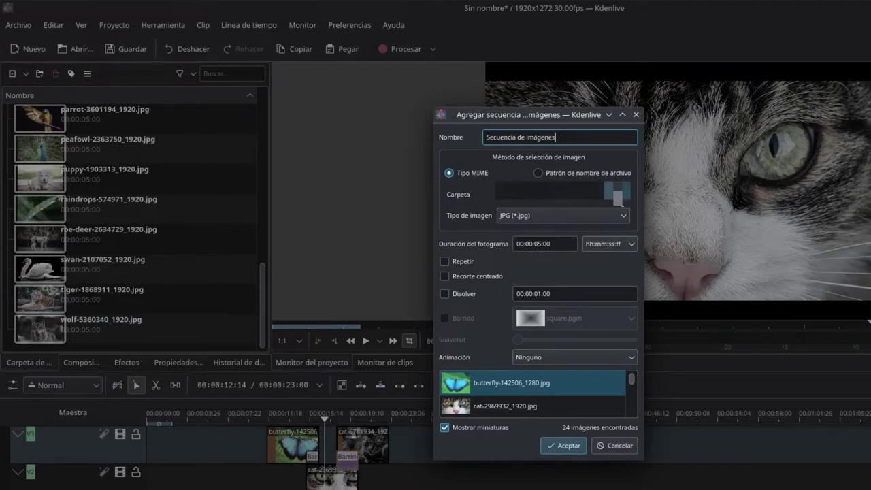
pyautogui.click(529, 216)
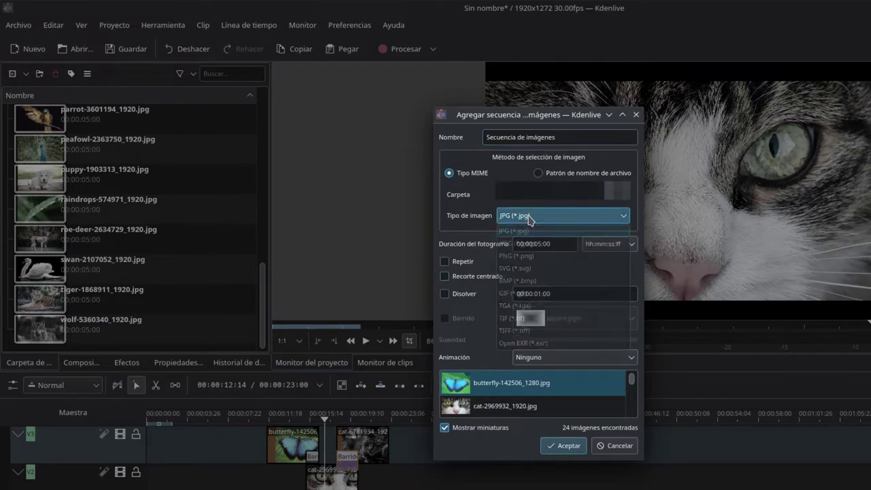
pyautogui.click(530, 216)
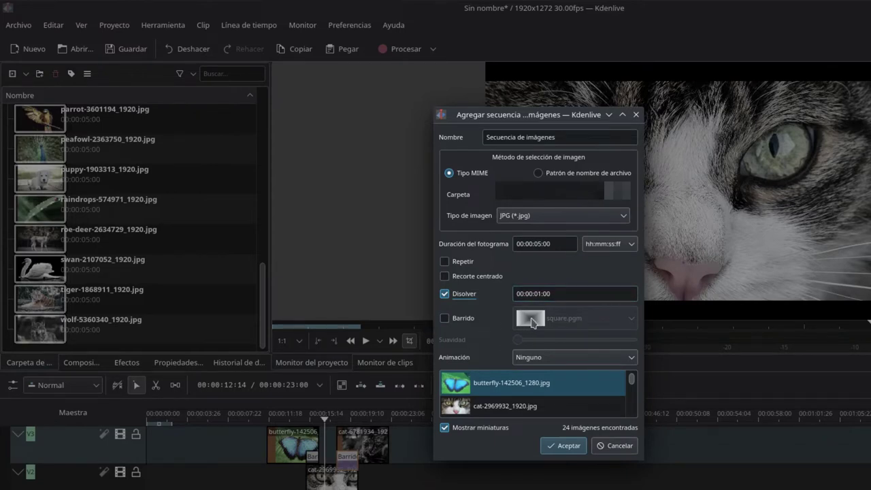
# Try the wipe option for the sequence's dissolve, browse the wipe shapes, and turn the wipe off again.
pyautogui.click(459, 321)
pyautogui.click(444, 293)
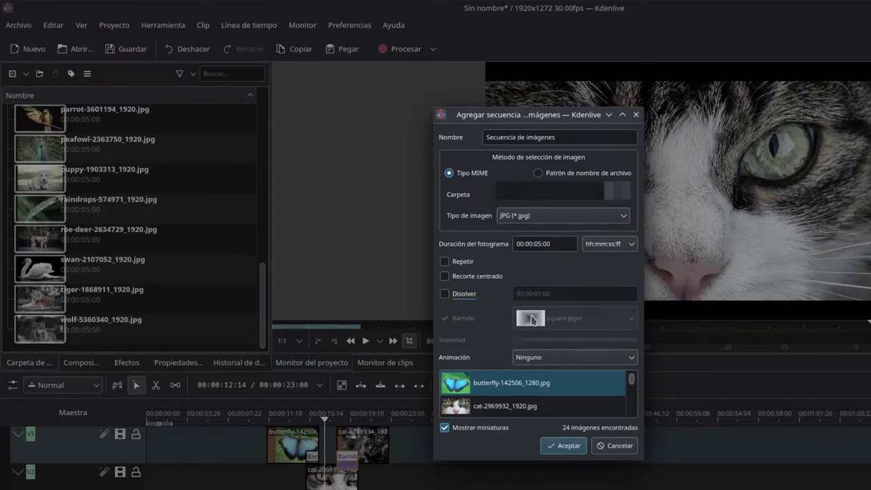
pyautogui.click(444, 294)
pyautogui.click(575, 318)
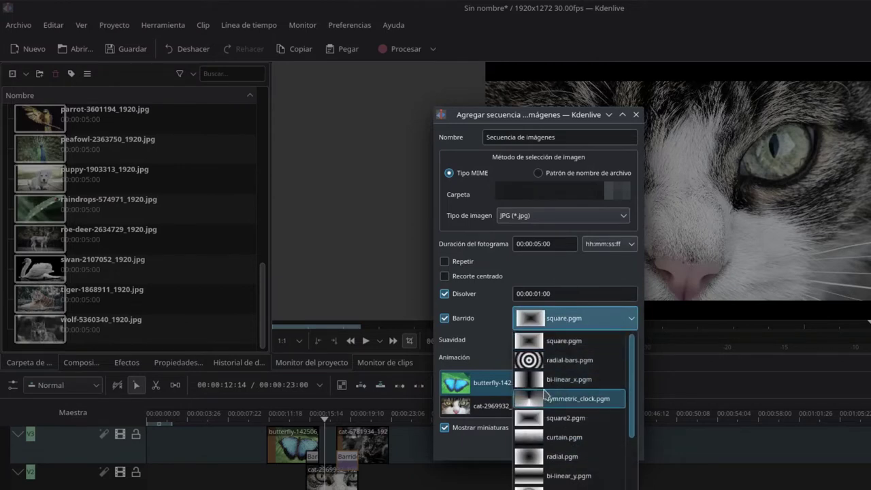
pyautogui.scroll(-2, 555, 395)
pyautogui.scroll(-2, 555, 395)
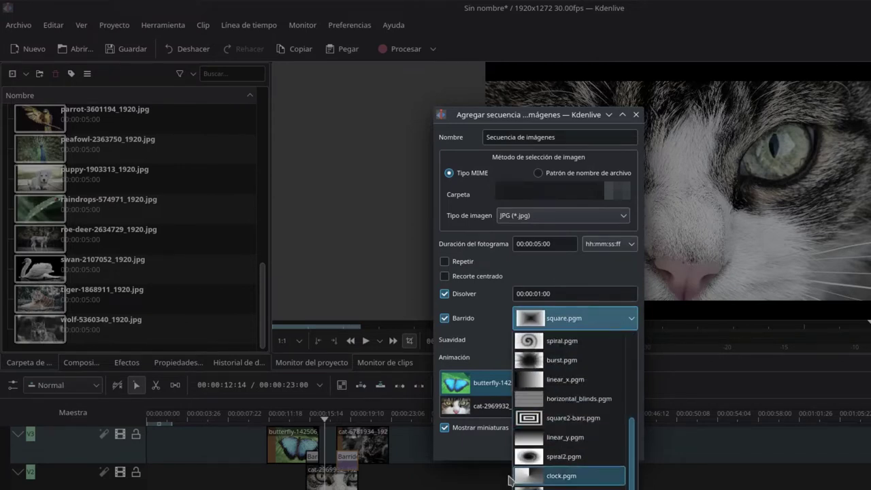
pyautogui.scroll(5, 547, 470)
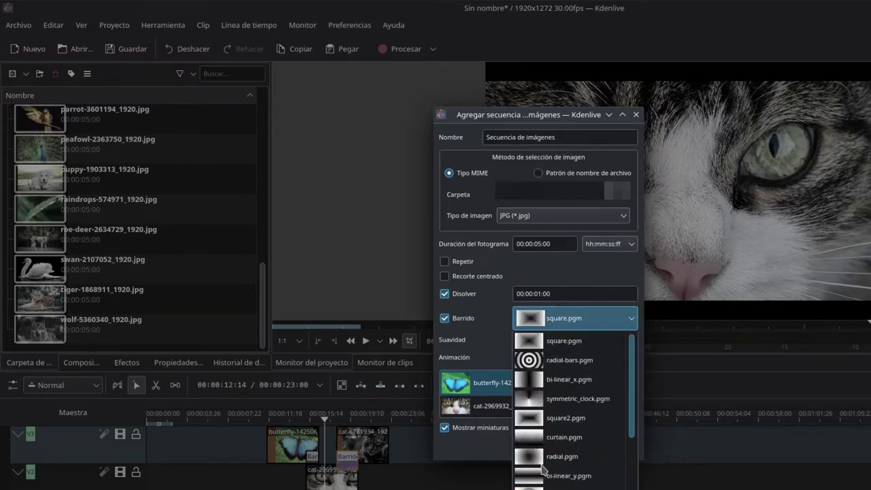
pyautogui.click(455, 327)
pyautogui.click(446, 319)
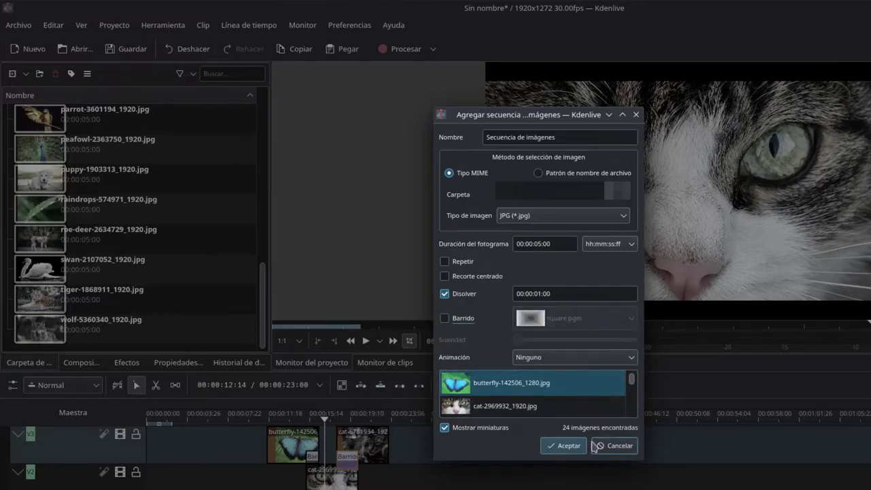
# Create the image sequence clip and place it on V2 after the cat clips, at about 00:00:29:03.
pyautogui.click(569, 446)
pyautogui.scroll(-1, 191, 290)
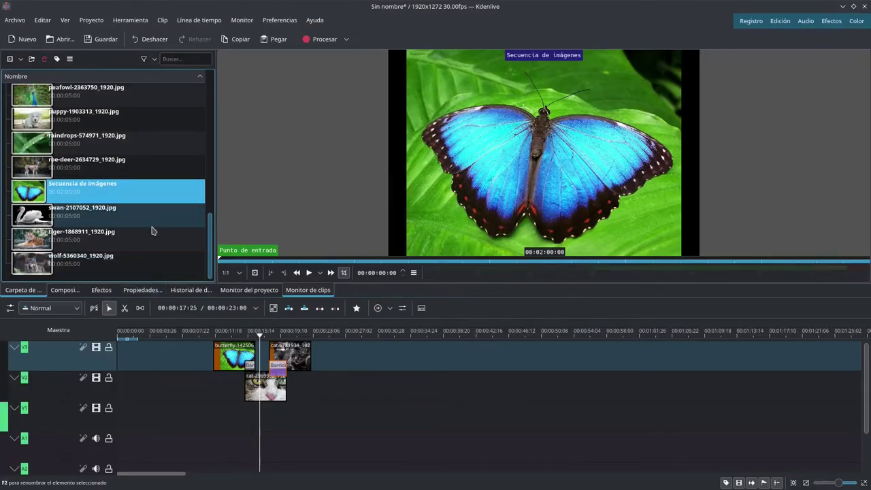
pyautogui.scroll(3, 153, 230)
pyautogui.scroll(-3, 152, 231)
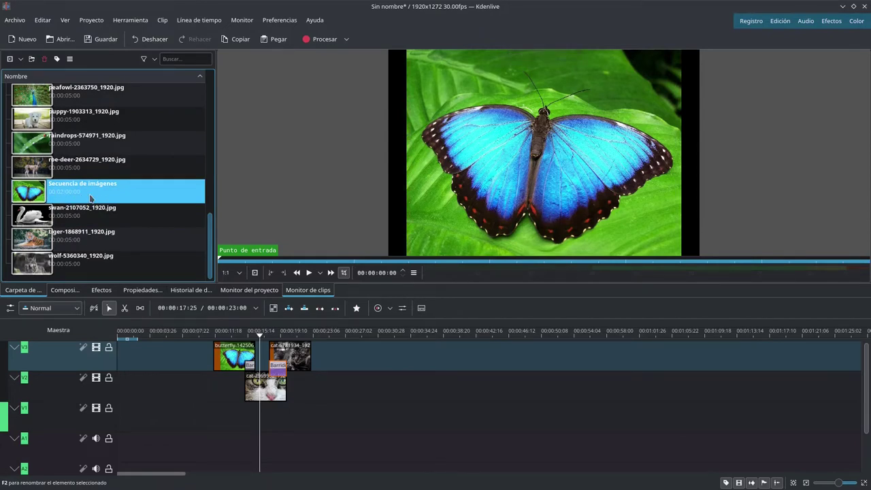
pyautogui.moveTo(30, 194); pyautogui.dragTo(382, 391)
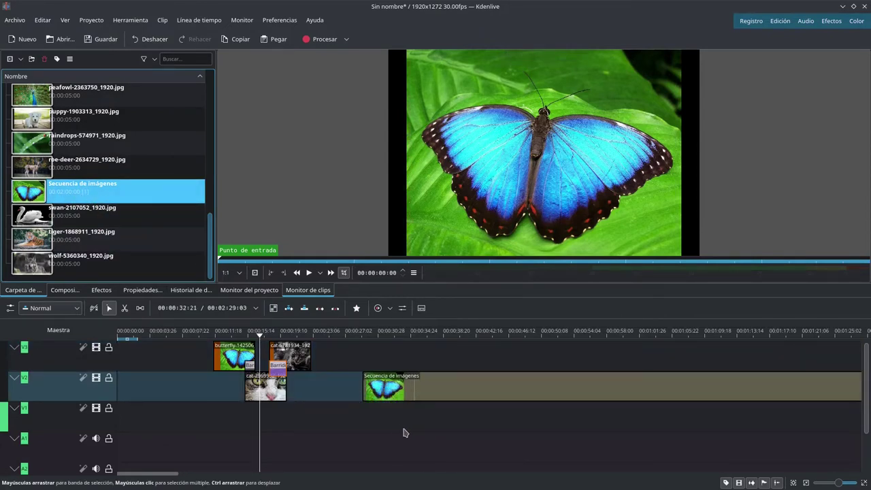
# Play the timeline from just before the image sequence to check its dissolves.
pyautogui.click(356, 333)
pyautogui.press('space')
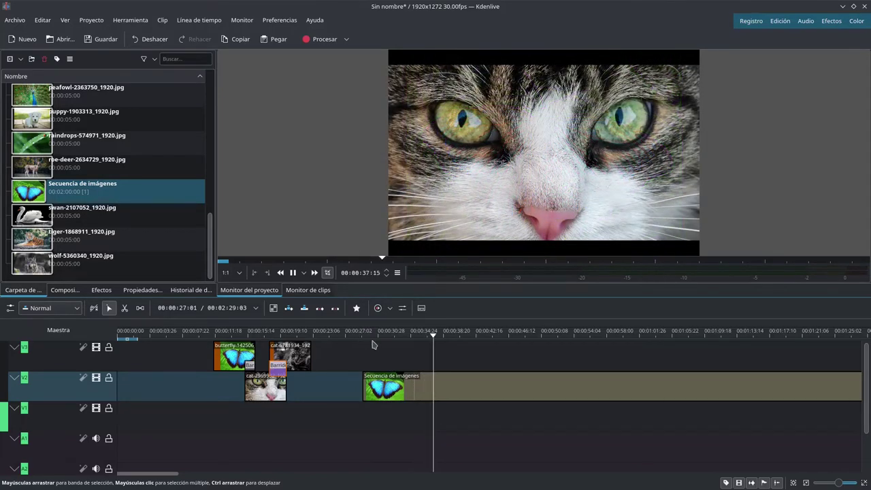
# Enable centre cropping in the properties of the image sequence clip in the bin.
pyautogui.doubleClick(388, 388)
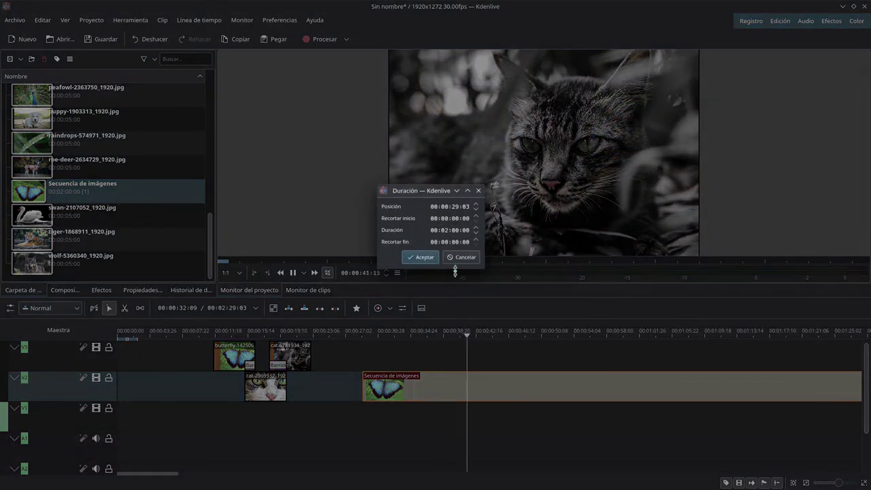
pyautogui.click(462, 257)
pyautogui.doubleClick(31, 189)
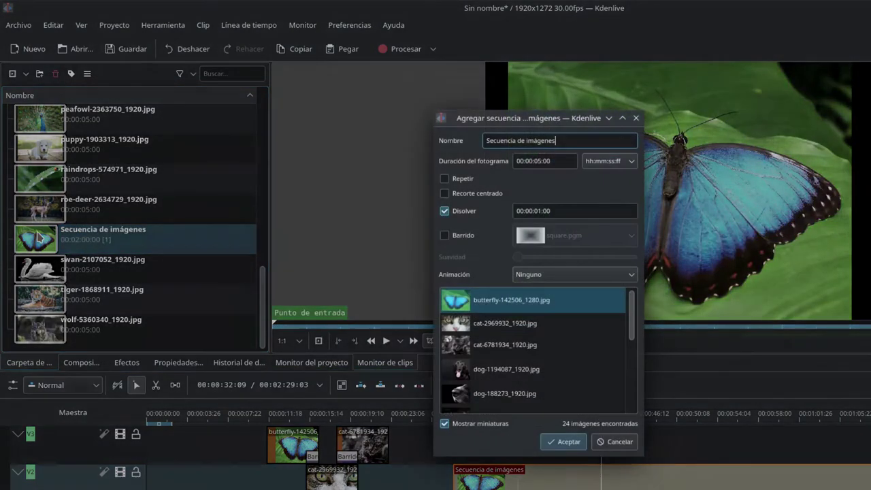
pyautogui.click(446, 193)
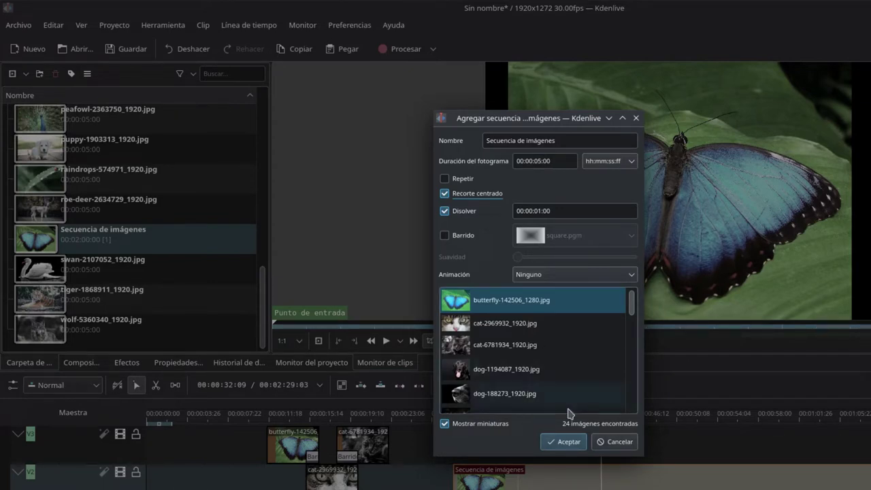
pyautogui.click(569, 442)
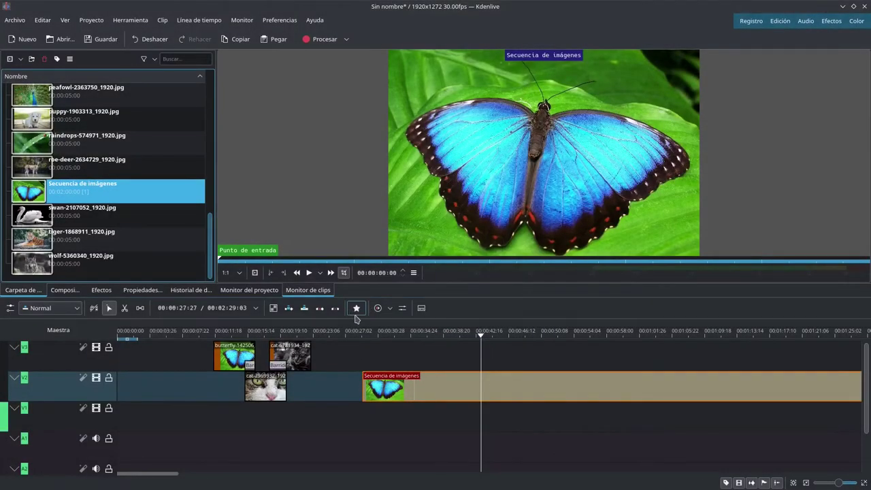
# Play the image sequence on the timeline again to check the centre-cropped images.
pyautogui.moveTo(363, 330); pyautogui.dragTo(375, 335)
pyautogui.press('space')
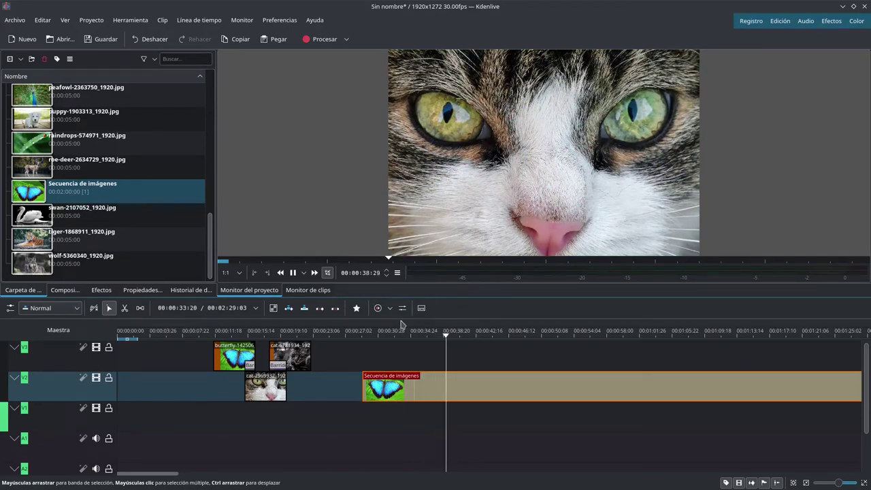
# Enable the linear_x.pgm wipe for the image sequence clip's dissolves and play the sequence on the timeline to check it.
pyautogui.click(91, 191)
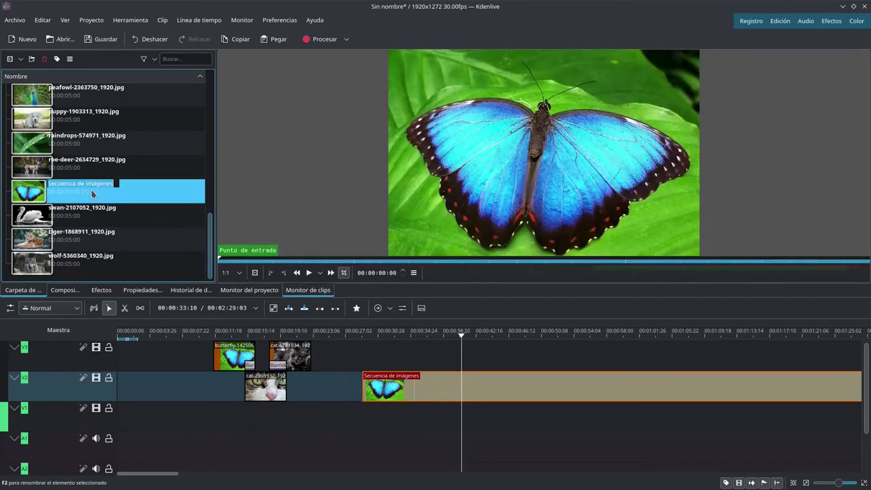
pyautogui.doubleClick(70, 190)
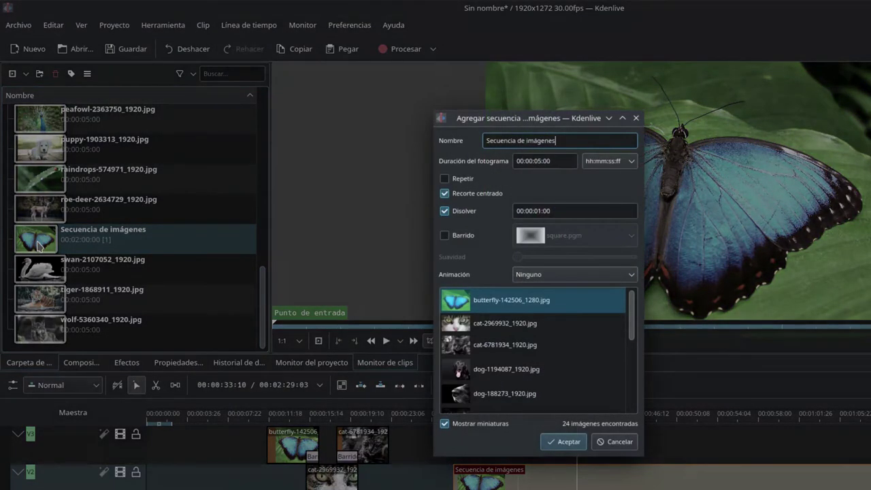
pyautogui.click(463, 238)
pyautogui.click(537, 239)
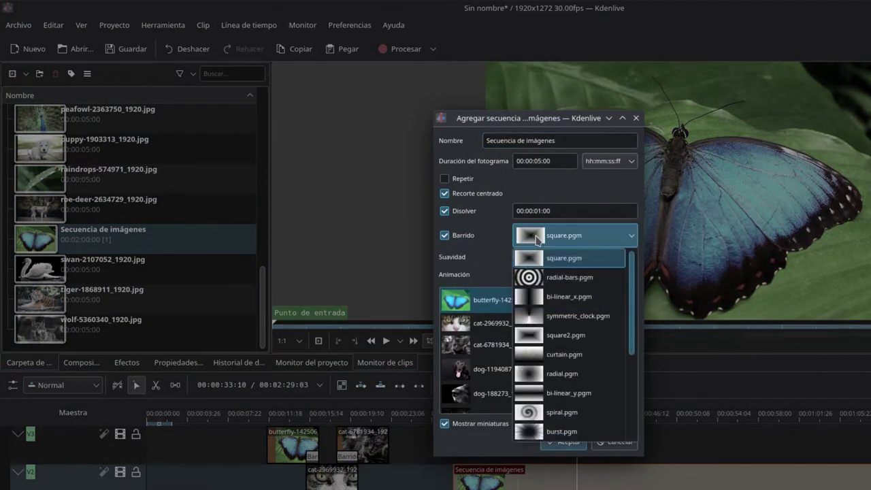
pyautogui.scroll(-1, 597, 329)
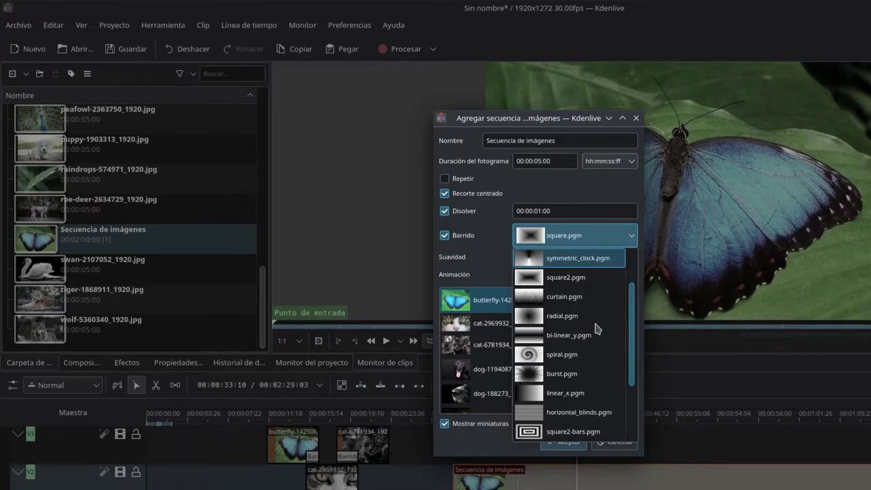
pyautogui.scroll(-2, 596, 329)
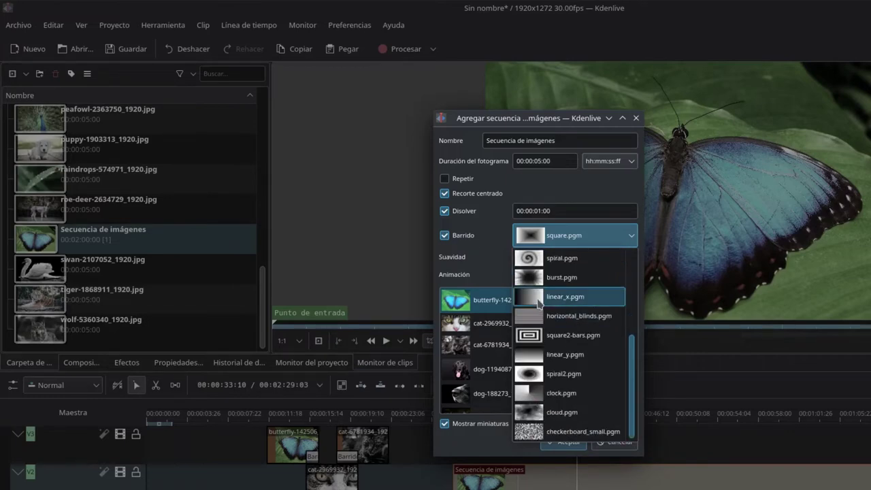
pyautogui.click(569, 297)
pyautogui.click(564, 441)
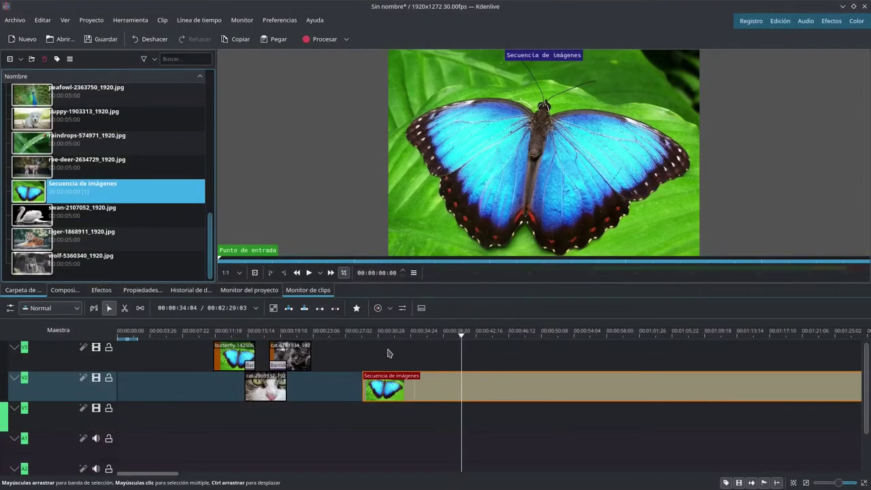
pyautogui.click(380, 334)
pyautogui.press('space')
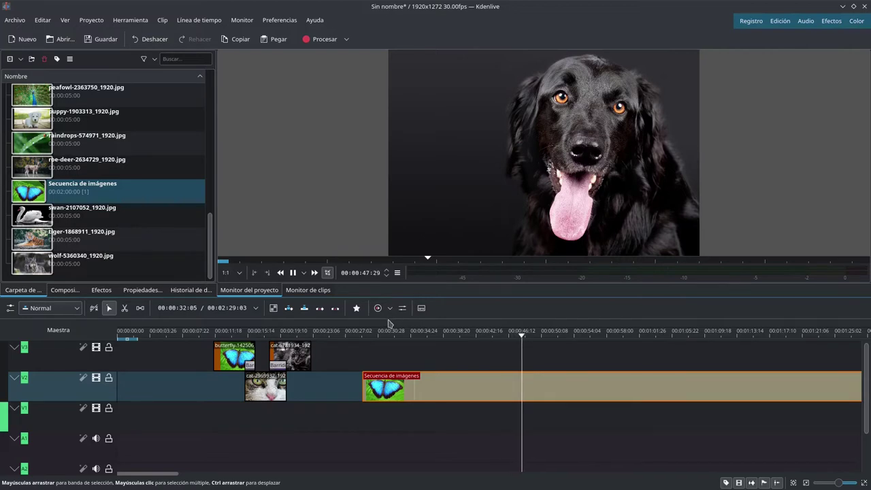
# Raise the wipe softness of the image sequence clip to about the middle of its range.
pyautogui.doubleClick(101, 192)
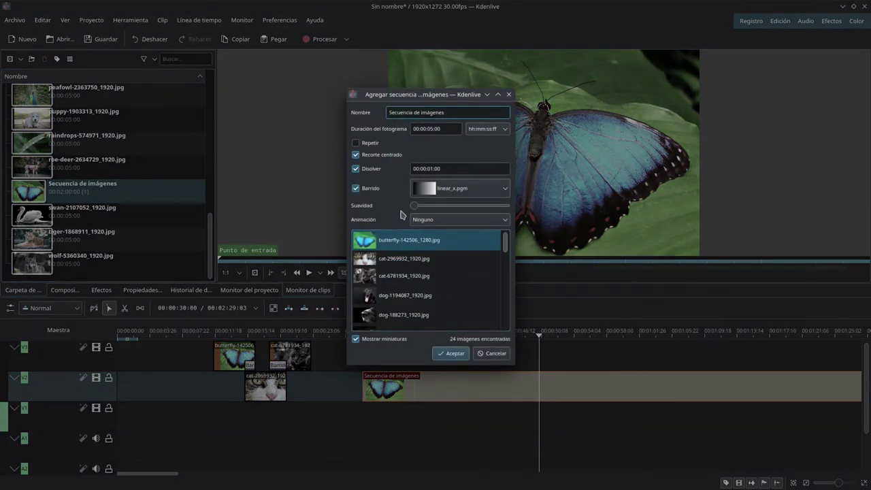
pyautogui.moveTo(415, 206); pyautogui.dragTo(455, 214)
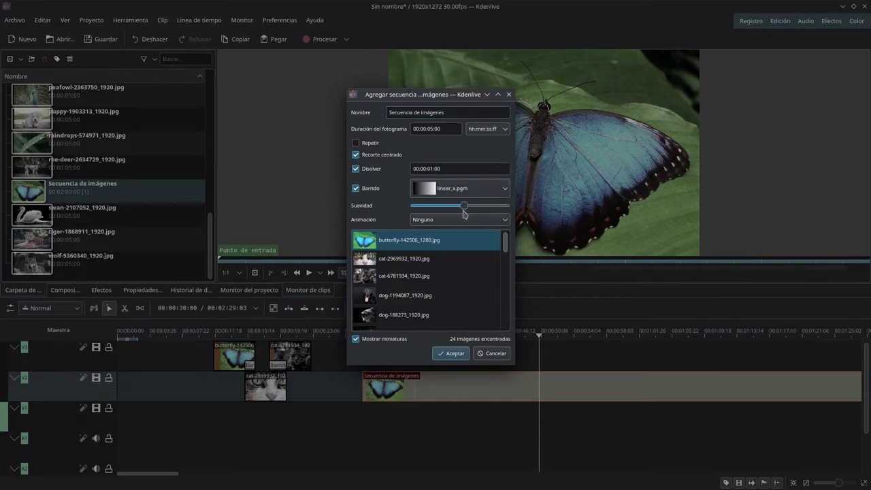
pyautogui.click(455, 354)
# Play the image sequence on the timeline to check the softened wipe between its first images.
pyautogui.click(412, 335)
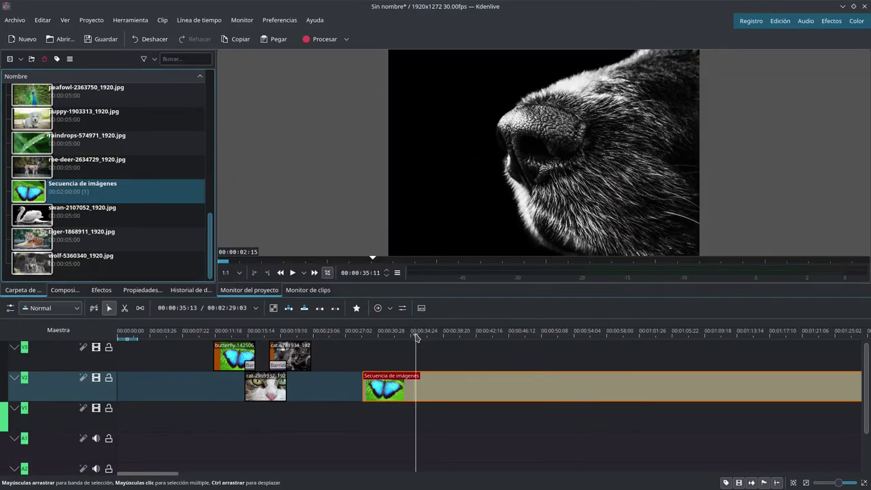
pyautogui.click(393, 335)
pyautogui.press('space')
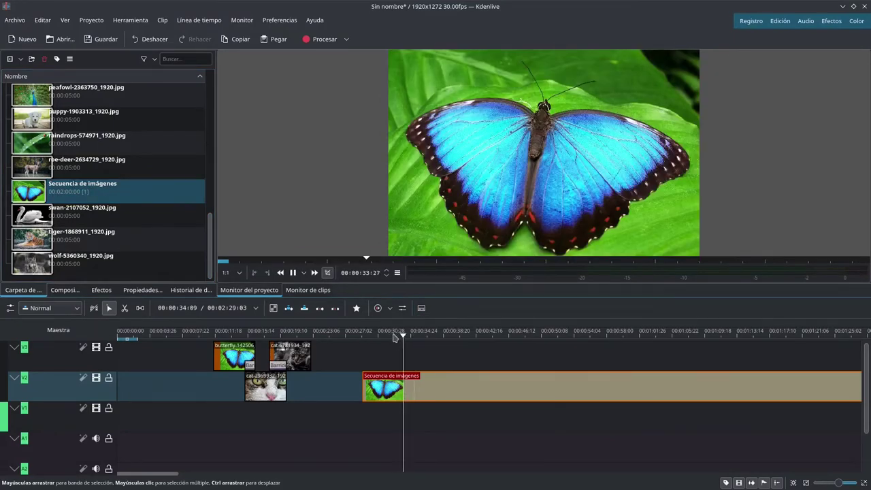
pyautogui.press('space')
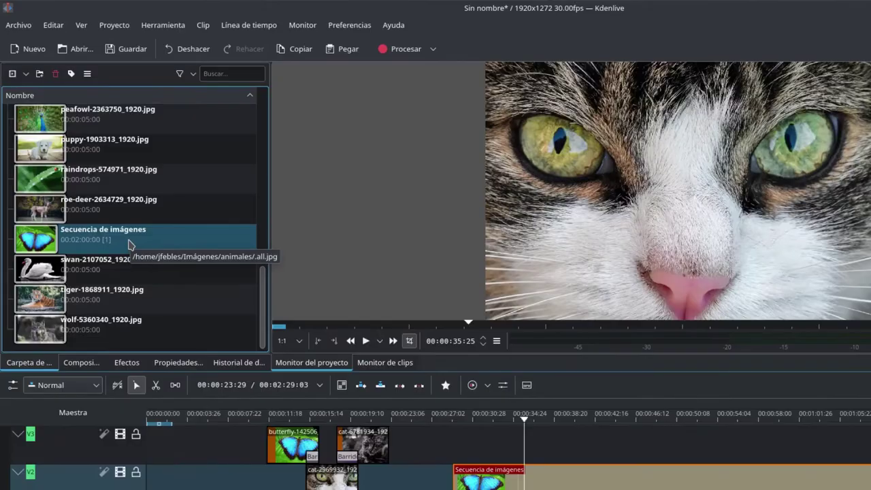
# Set the animation of the image sequence clip to Paneo in its properties.
pyautogui.doubleClick(130, 244)
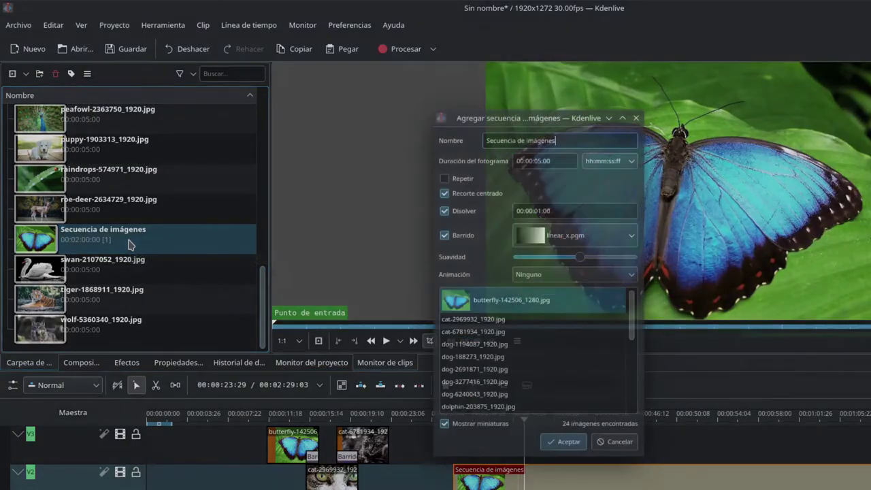
pyautogui.click(566, 275)
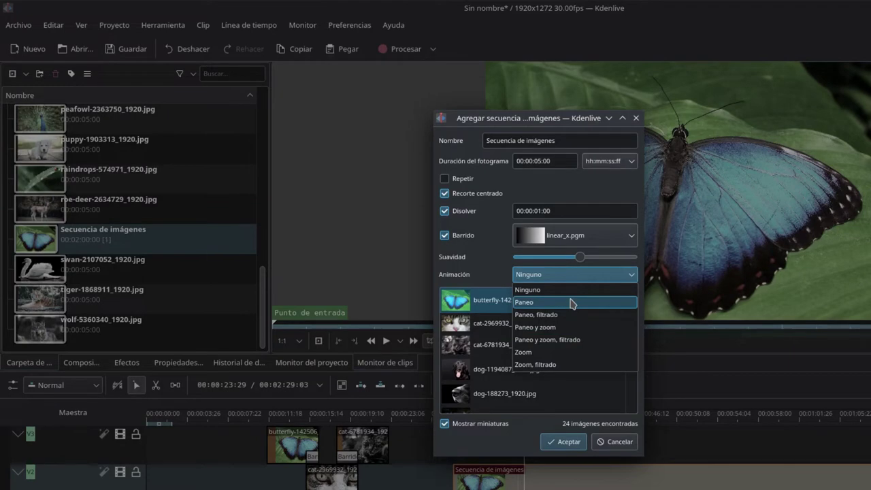
pyautogui.click(572, 303)
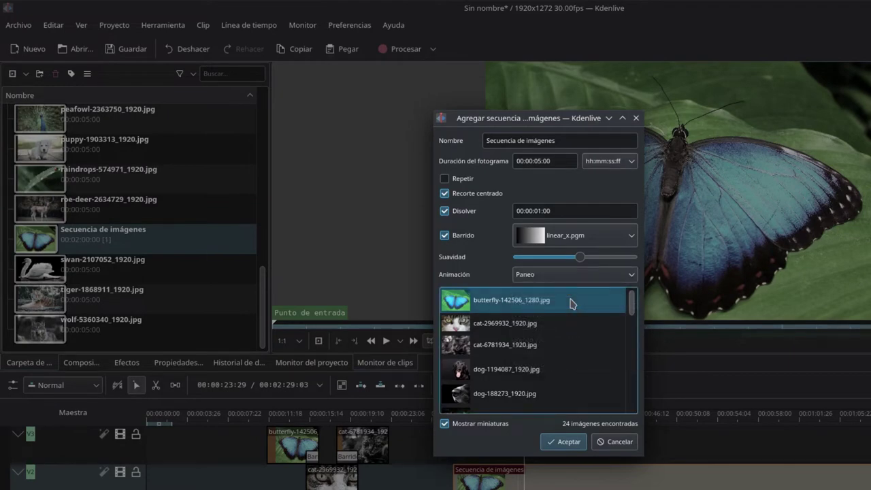
pyautogui.click(544, 323)
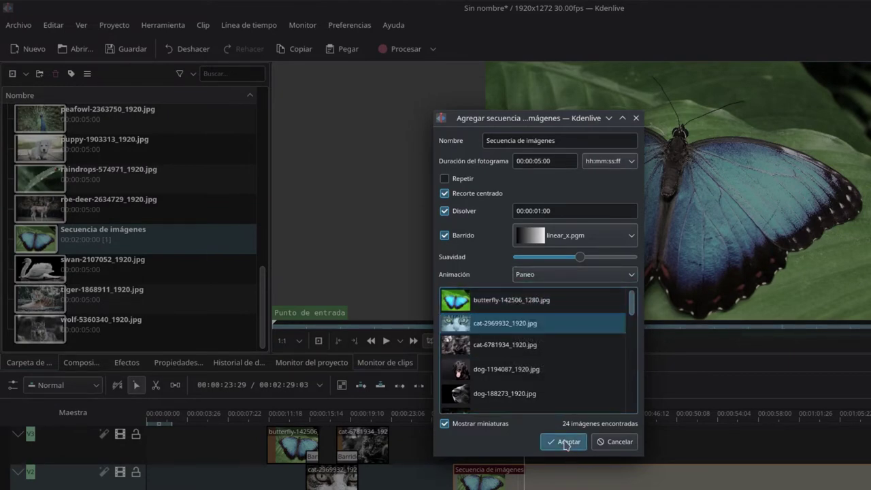
pyautogui.click(565, 441)
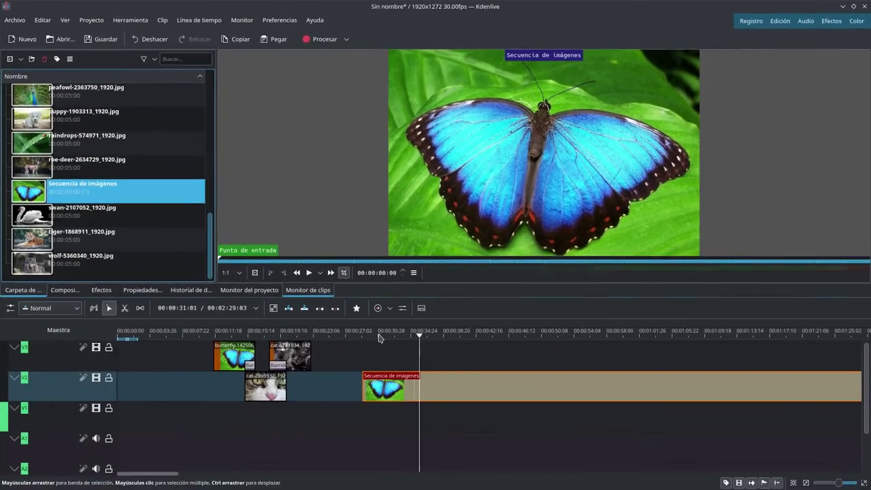
# Play the image sequence on the timeline to check the panning animation combined with the wipe.
pyautogui.click(477, 422)
pyautogui.press('space')
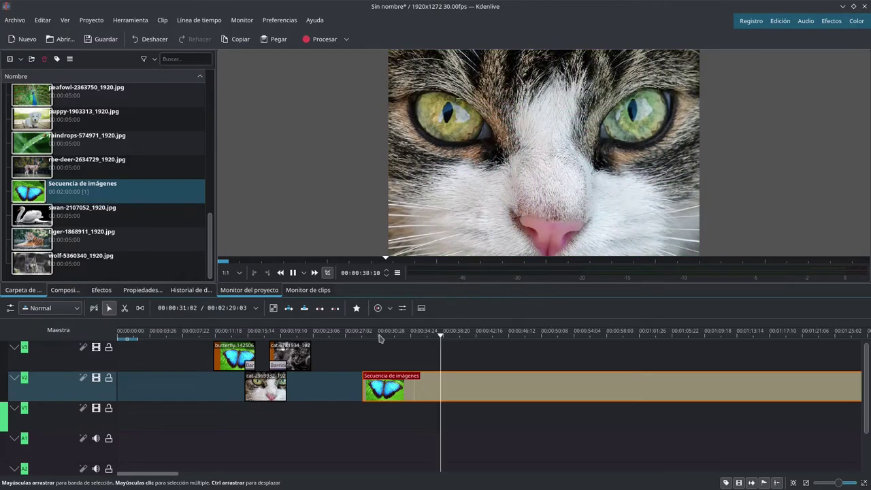
pyautogui.press('space')
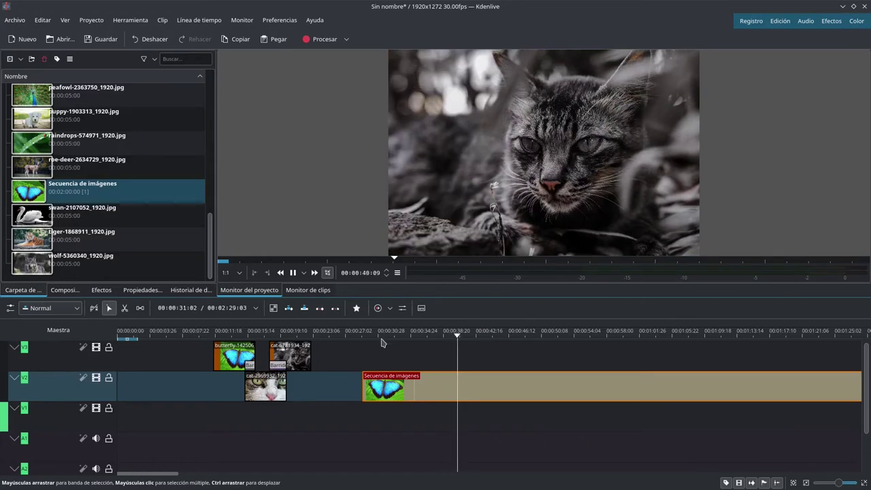
# Disable both the wipe and the dissolve in the image sequence clip's properties, keeping the Paneo animation.
pyautogui.click(100, 188)
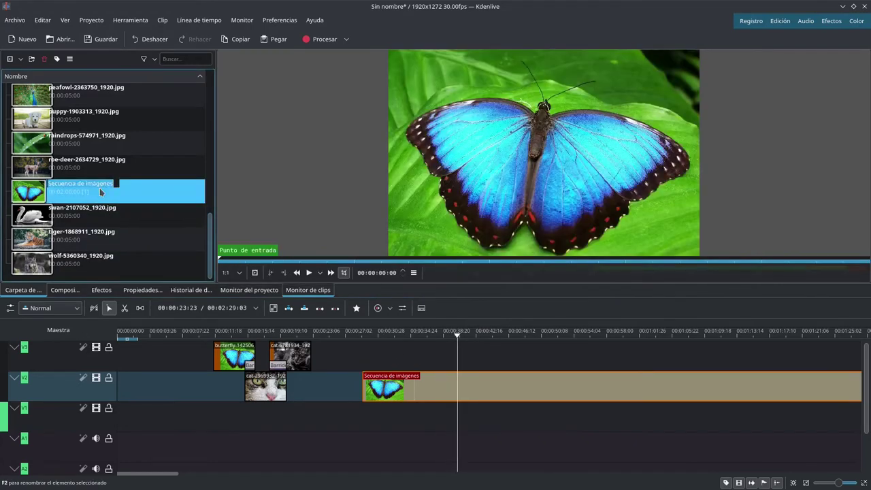
pyautogui.doubleClick(102, 188)
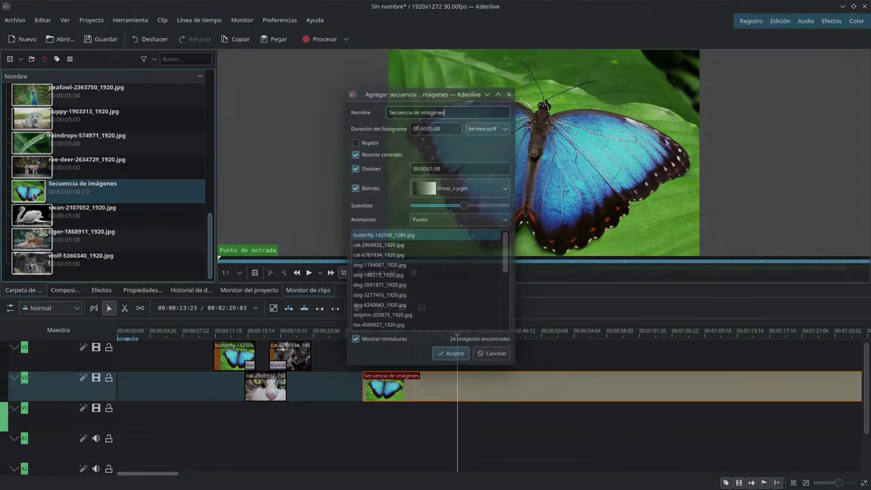
pyautogui.click(355, 189)
pyautogui.click(355, 169)
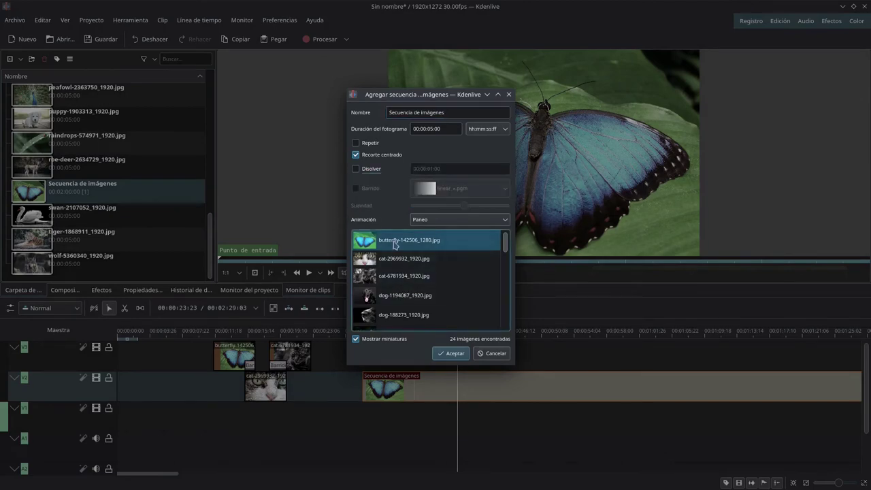
pyautogui.click(453, 354)
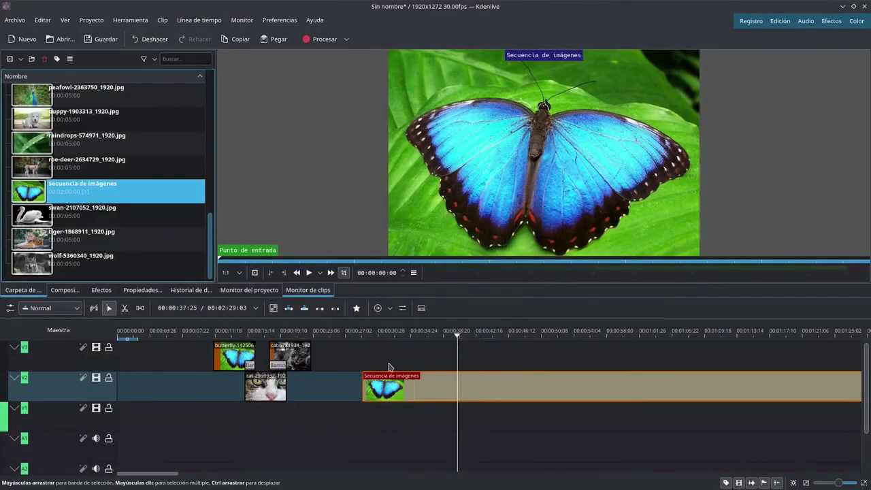
# Play the image sequence from about 00:00:31:08 to check the panning without dissolves.
pyautogui.click(404, 337)
pyautogui.moveTo(404, 337); pyautogui.dragTo(384, 339)
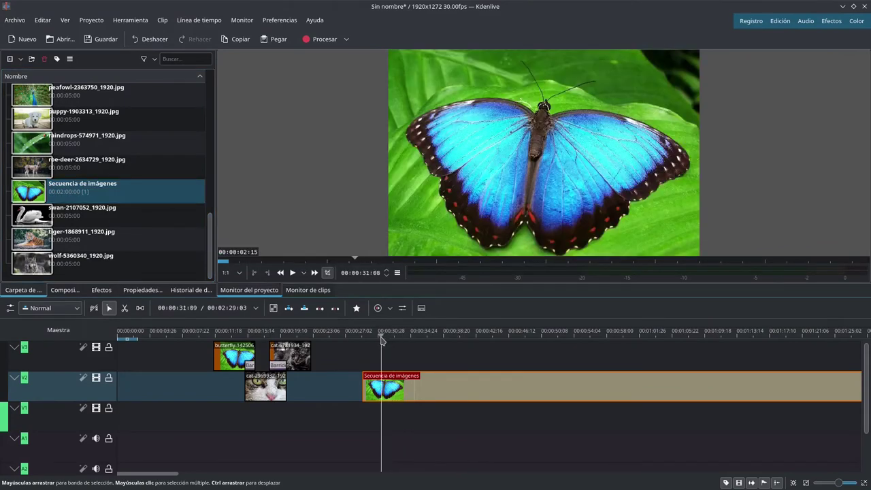
pyautogui.press('space')
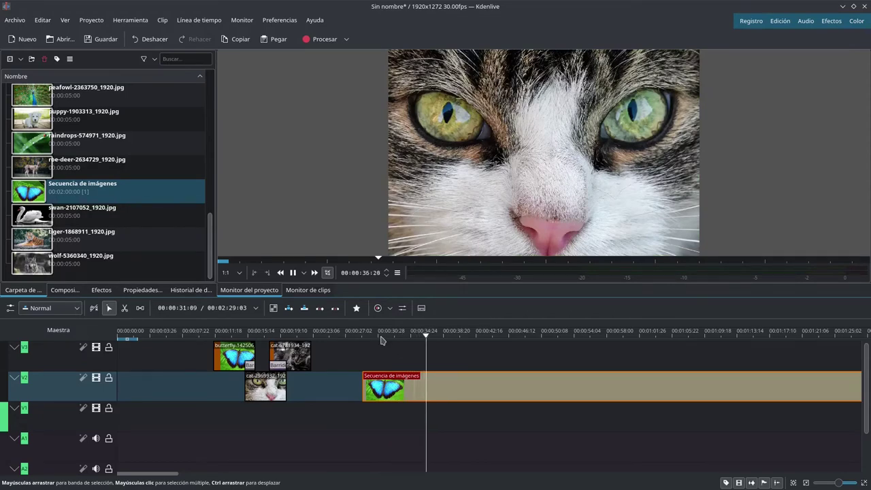
pyautogui.press('space')
pyautogui.doubleClick(32, 187)
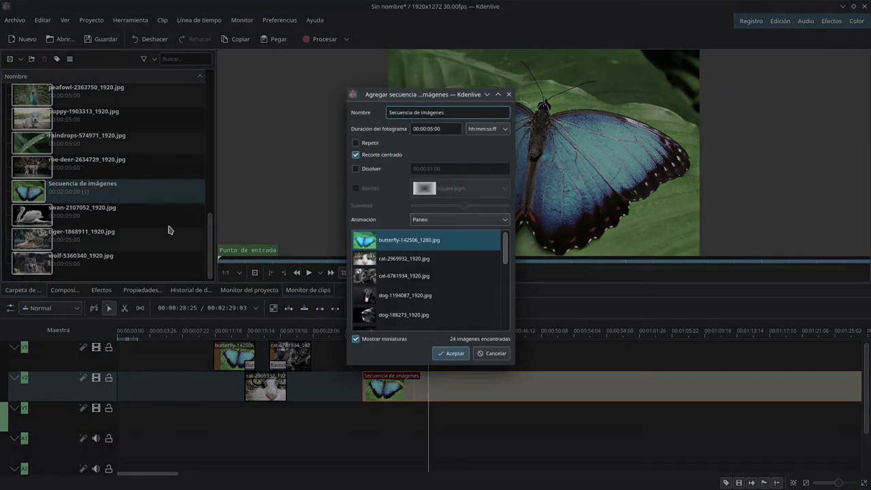
pyautogui.click(441, 221)
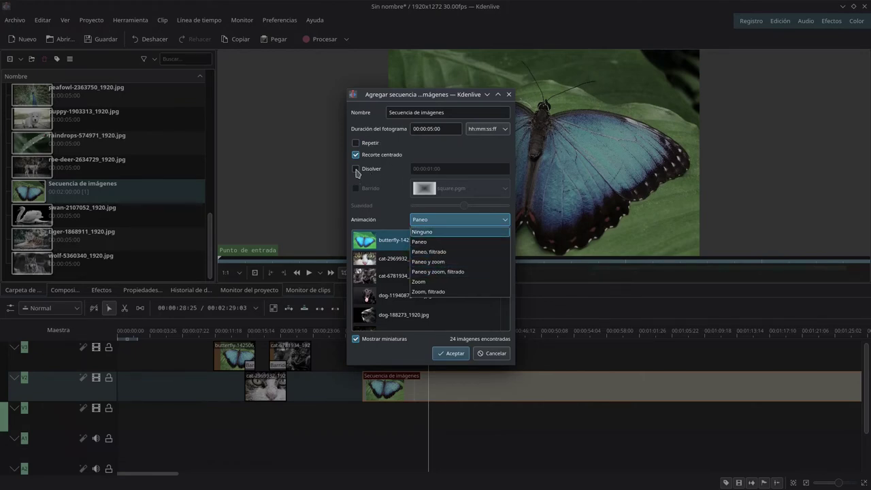
pyautogui.click(379, 173)
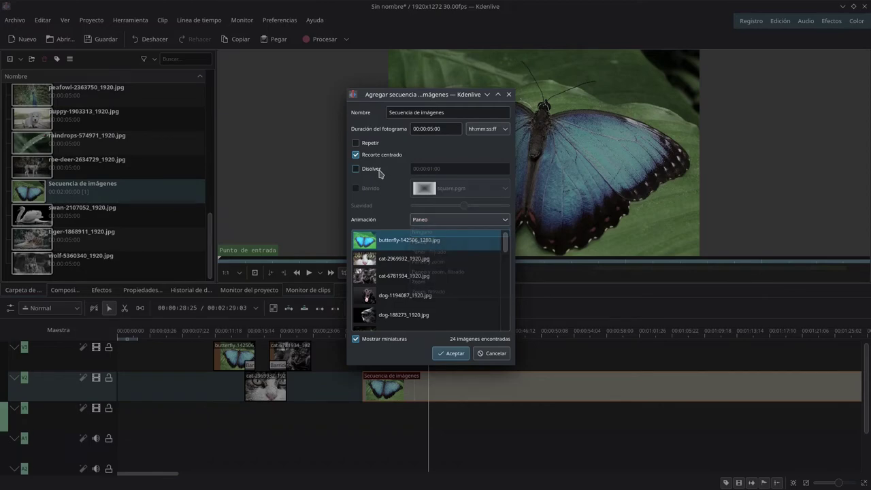
pyautogui.click(356, 170)
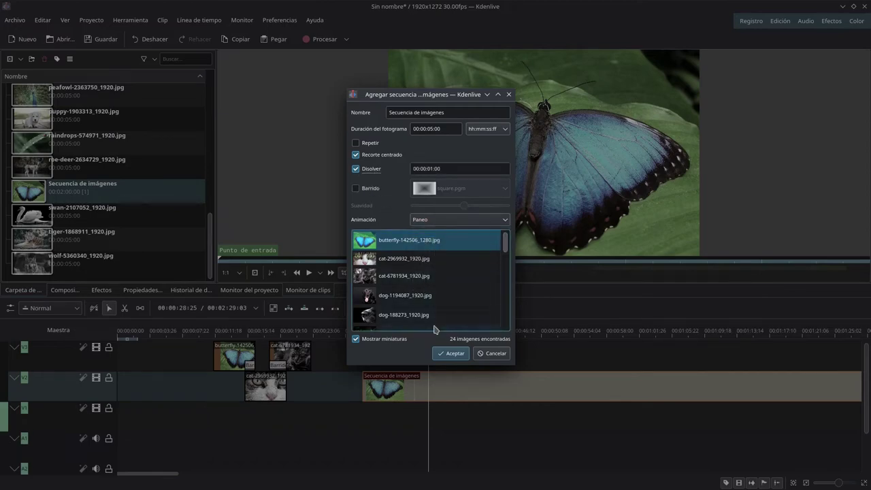
pyautogui.click(490, 353)
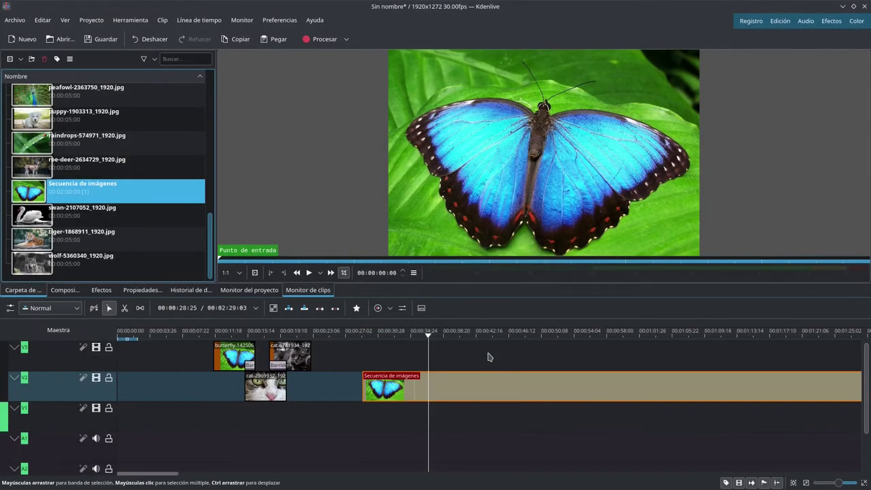